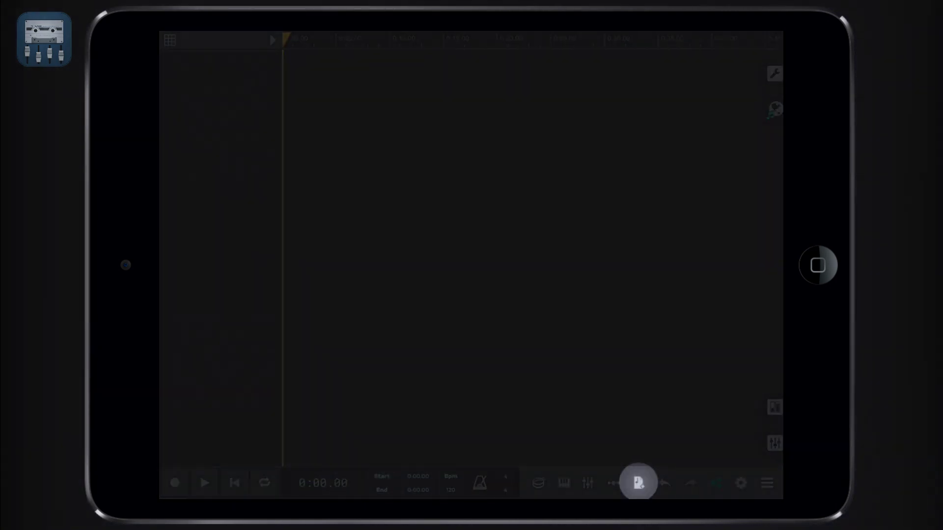
- Add an audio track to the empty project from the Add Track menu
{"action": "left_click", "coordinate": [638, 482]}
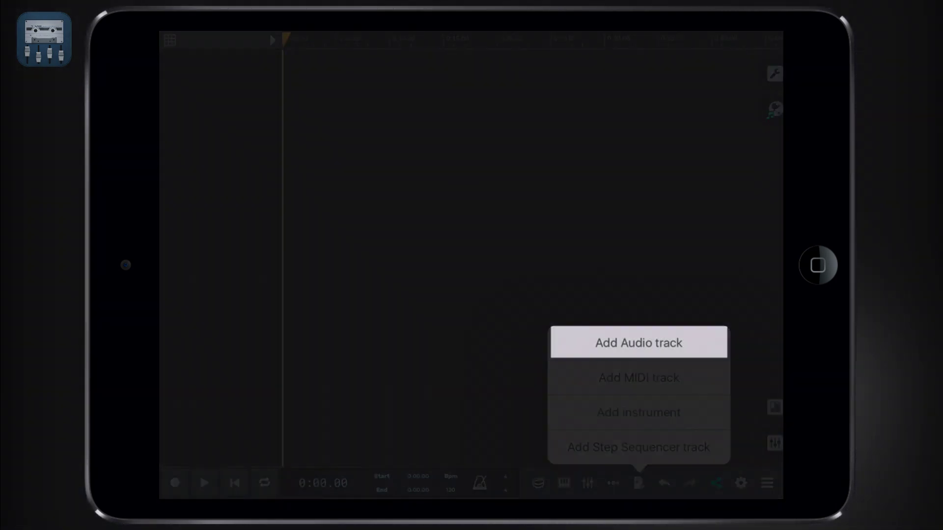
{"action": "left_click", "coordinate": [639, 343]}
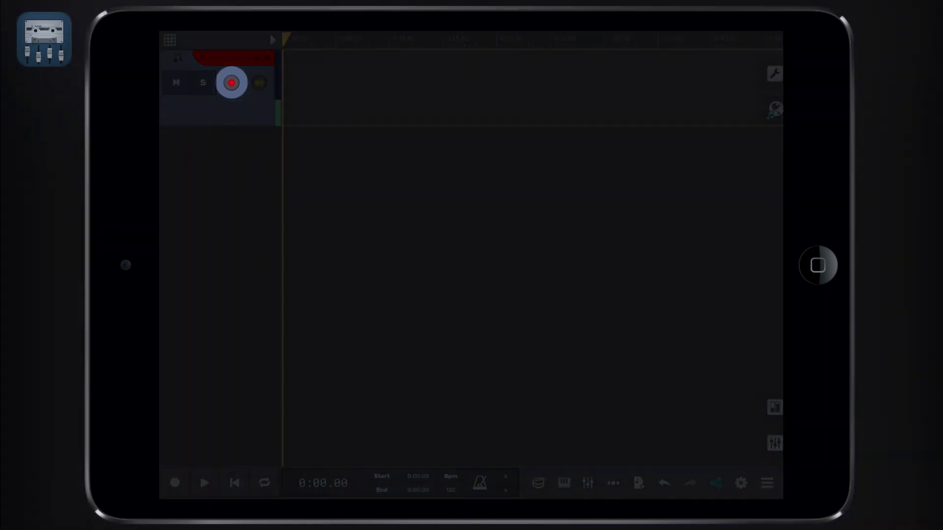
- Check the track's recording input options and record a roughly 22-second take
{"action": "left_click", "coordinate": [230, 83]}
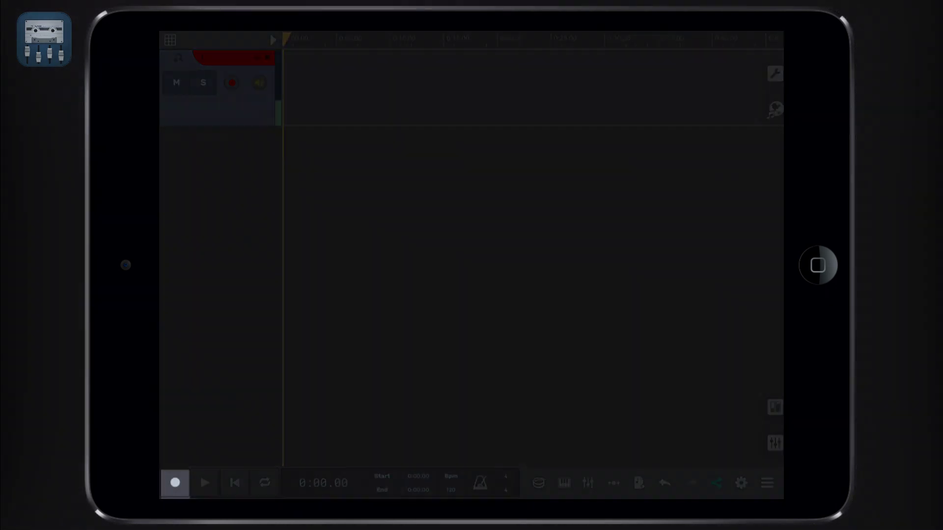
{"action": "left_click", "coordinate": [175, 483]}
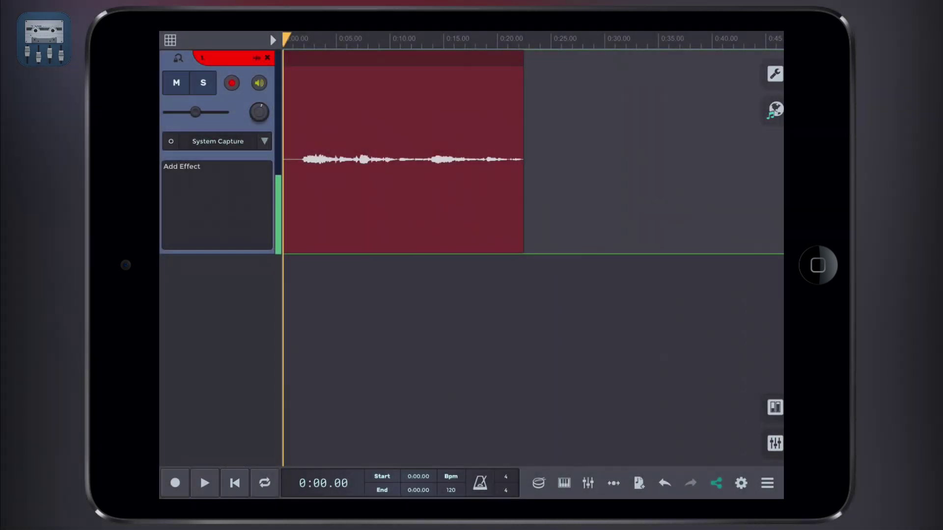
{"action": "left_click", "coordinate": [205, 483]}
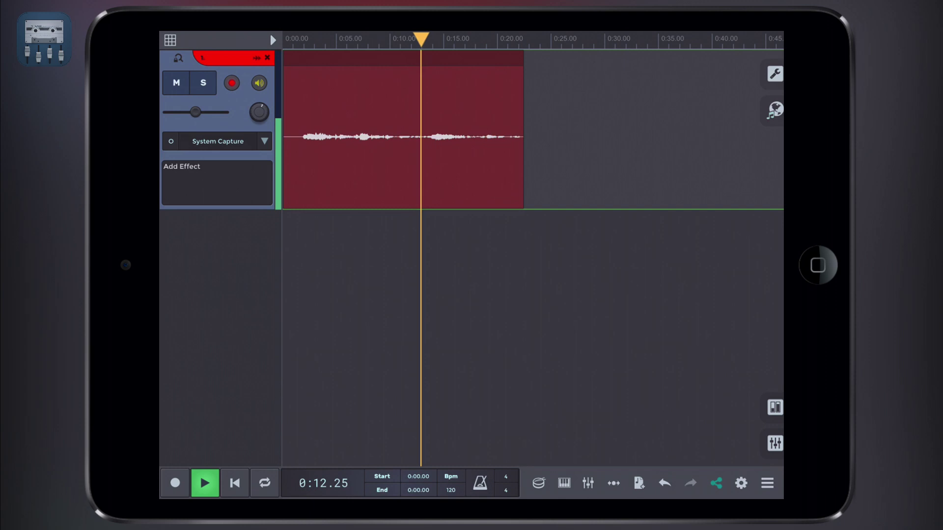
- Stop playback, enable a loop over about 0:01–0:10, and play the looped section
{"action": "left_click", "coordinate": [235, 482]}
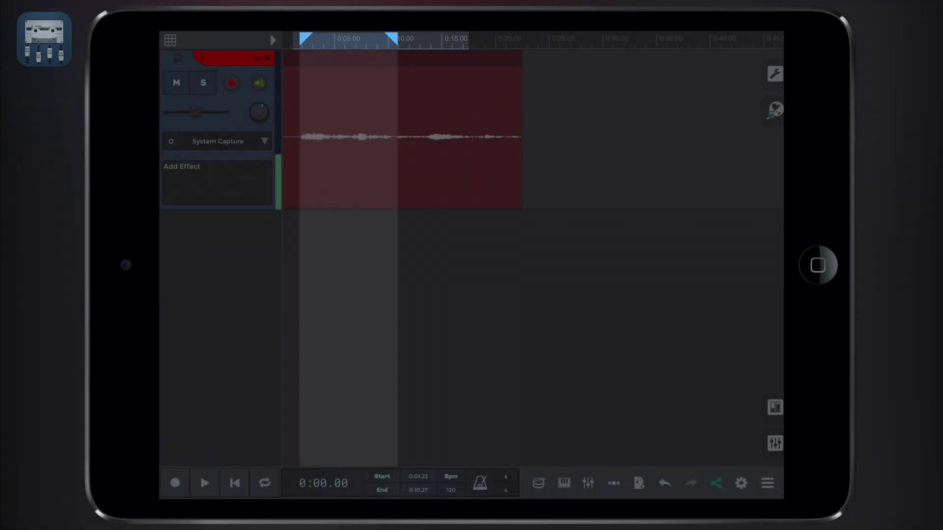
{"action": "left_click", "coordinate": [264, 483]}
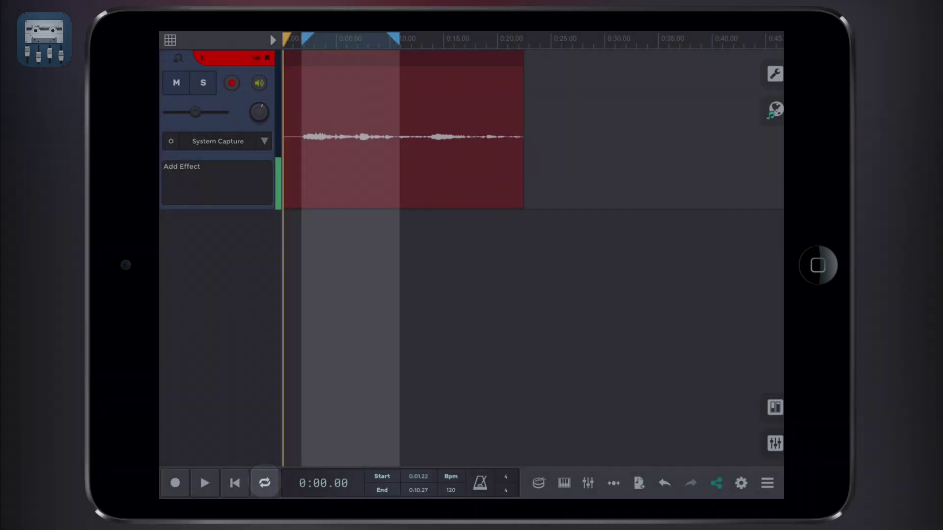
{"action": "left_click", "coordinate": [205, 482]}
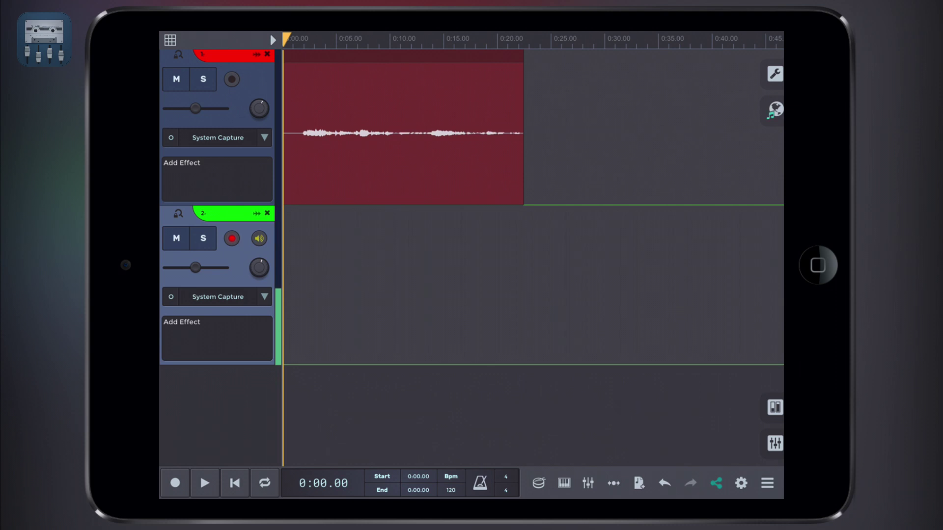
- Start recording an overdub onto the armed second audio track
{"action": "left_click", "coordinate": [174, 483]}
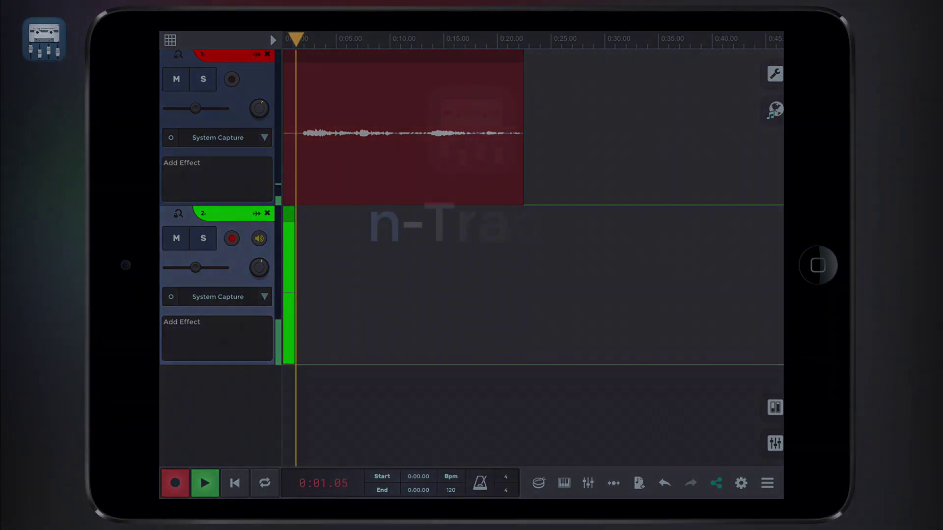